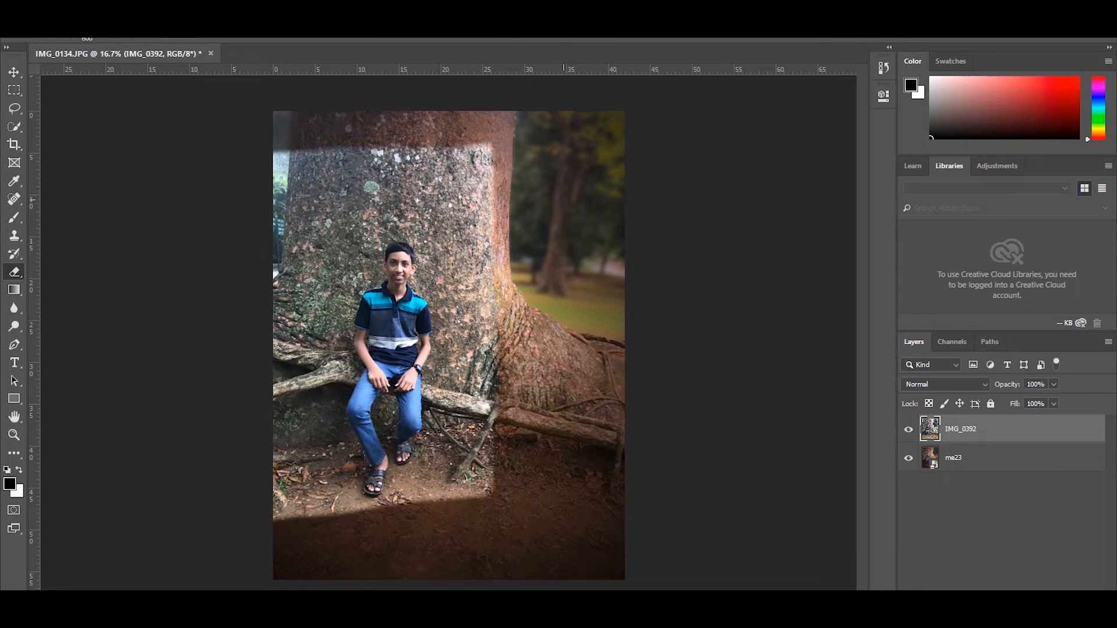
- Erase the IMG_0392 layer across the tree, ground and seated boy to reveal the edited me23 layer beneath
{"action": "mouse_move", "coordinate": [288, 197]}
{"action": "left_mouse_down"}
{"action": "mouse_move", "coordinate": [287, 518]}
{"action": "mouse_move", "coordinate": [317, 454]}
{"action": "mouse_move", "coordinate": [320, 209]}
{"action": "mouse_move", "coordinate": [485, 211]}
{"action": "left_mouse_up"}
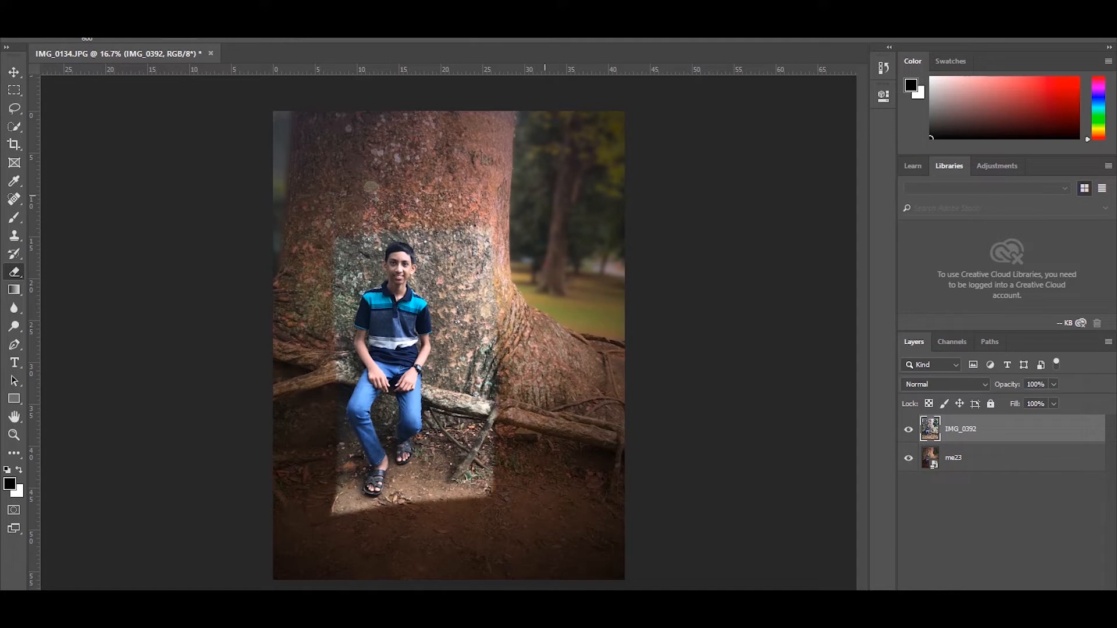
{"action": "mouse_move", "coordinate": [485, 273]}
{"action": "left_mouse_down"}
{"action": "mouse_move", "coordinate": [477, 401]}
{"action": "mouse_move", "coordinate": [465, 483]}
{"action": "mouse_move", "coordinate": [354, 486]}
{"action": "left_mouse_up"}
{"action": "mouse_move", "coordinate": [357, 445]}
{"action": "left_mouse_down"}
{"action": "mouse_move", "coordinate": [442, 436]}
{"action": "mouse_move", "coordinate": [404, 256]}
{"action": "left_mouse_up"}
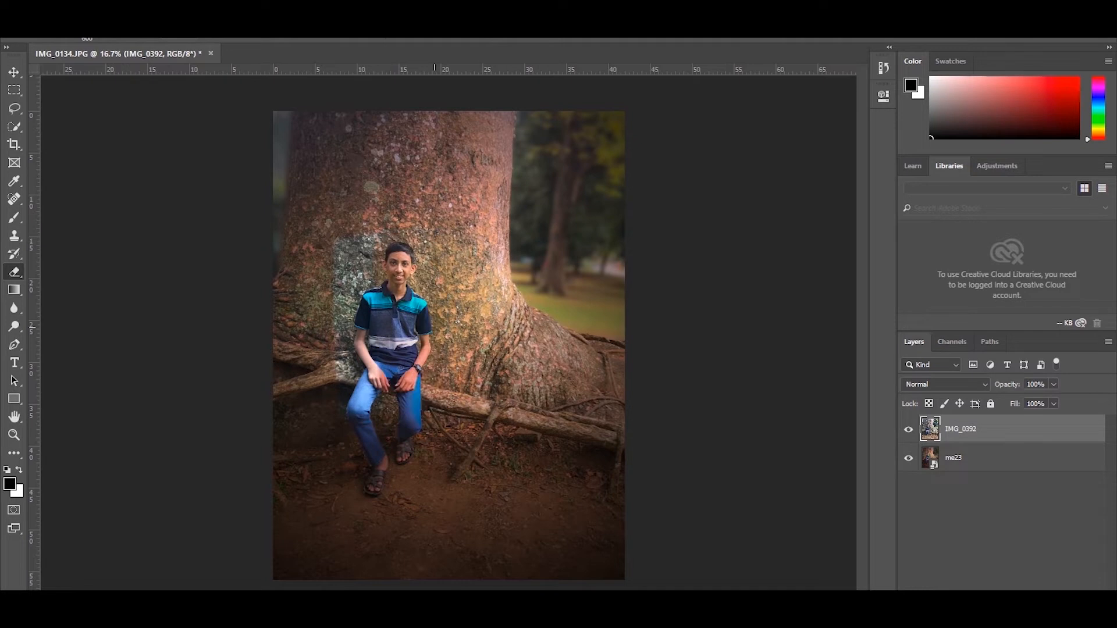
{"action": "mouse_move", "coordinate": [372, 408]}
{"action": "left_mouse_down"}
{"action": "mouse_move", "coordinate": [349, 355]}
{"action": "mouse_move", "coordinate": [350, 256]}
{"action": "left_mouse_up"}
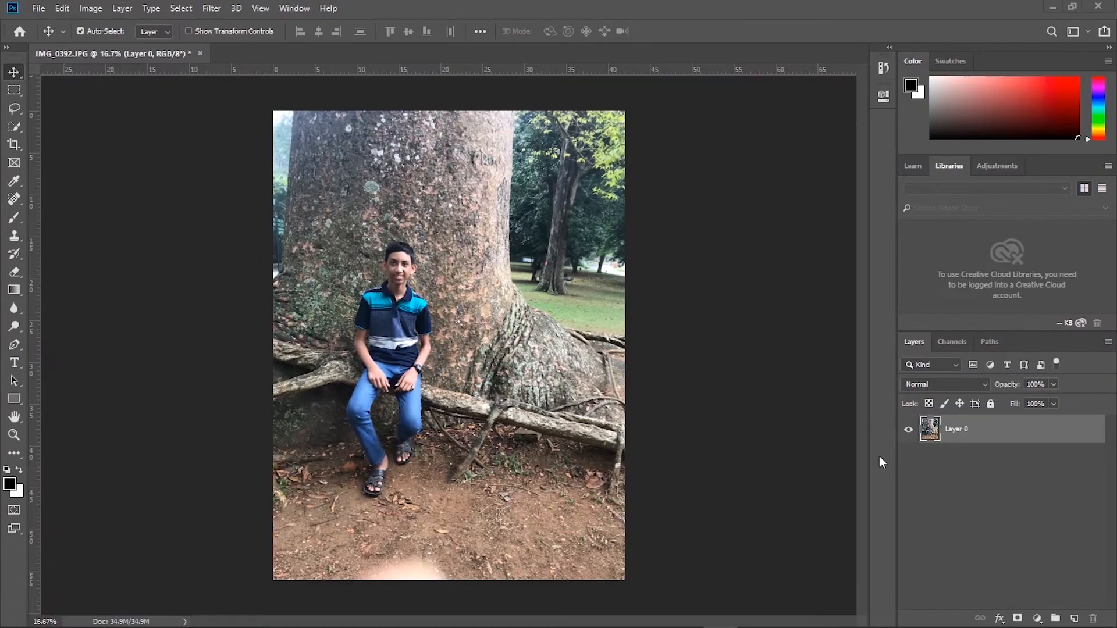
- Open the Camera Raw Filter on the photo layer and apply the Soft Mist creative preset
{"action": "left_click", "coordinate": [229, 3]}
{"action": "left_click", "coordinate": [216, 3]}
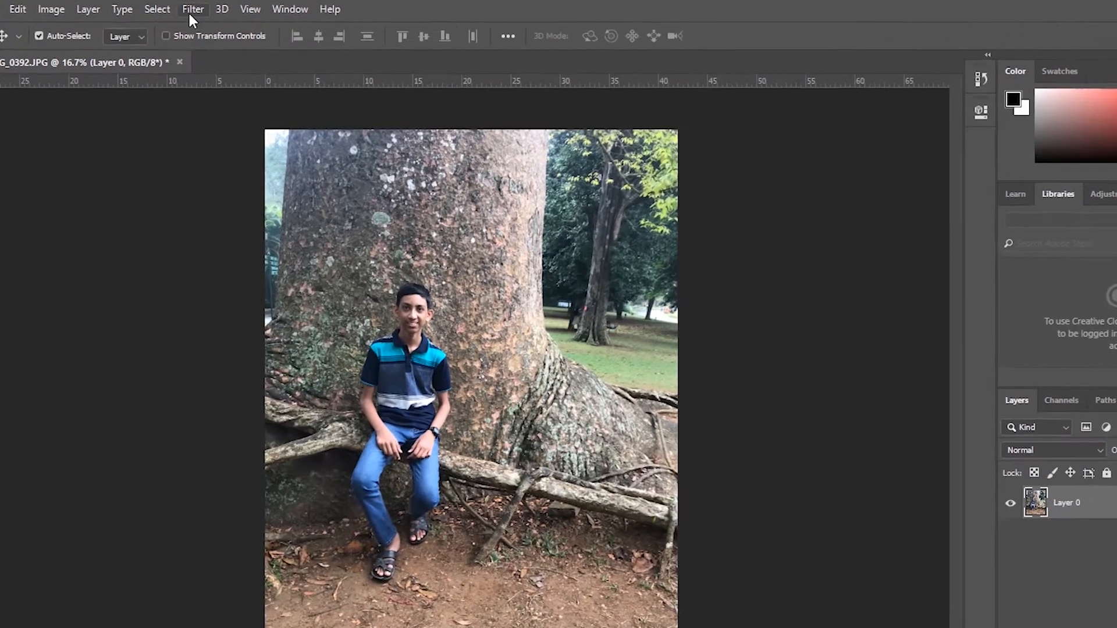
{"action": "left_click", "coordinate": [214, 9]}
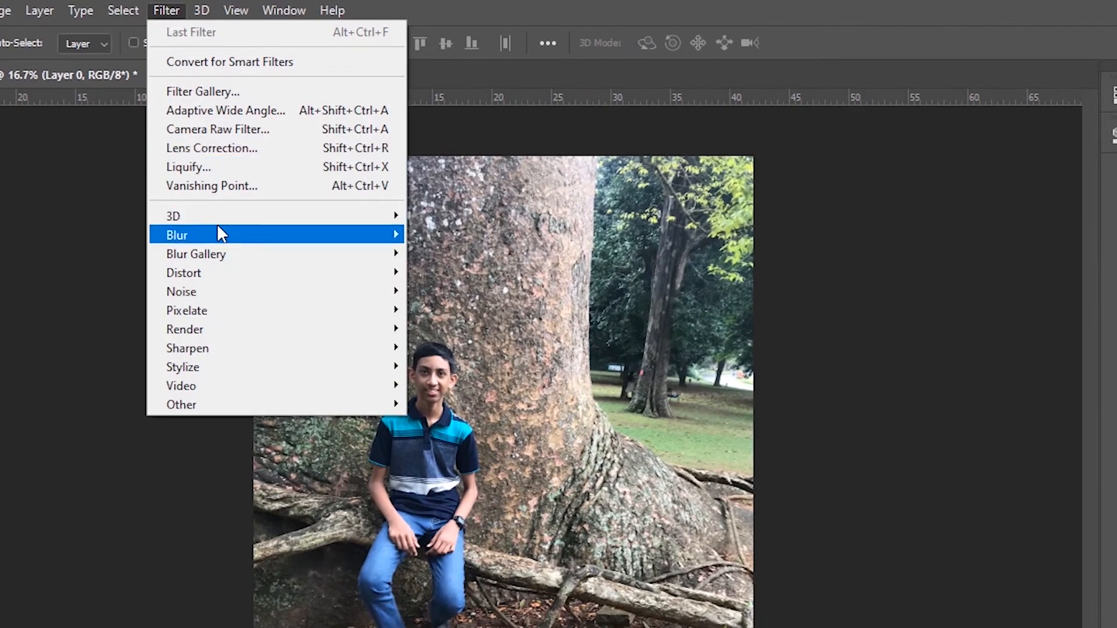
{"action": "left_click", "coordinate": [198, 131]}
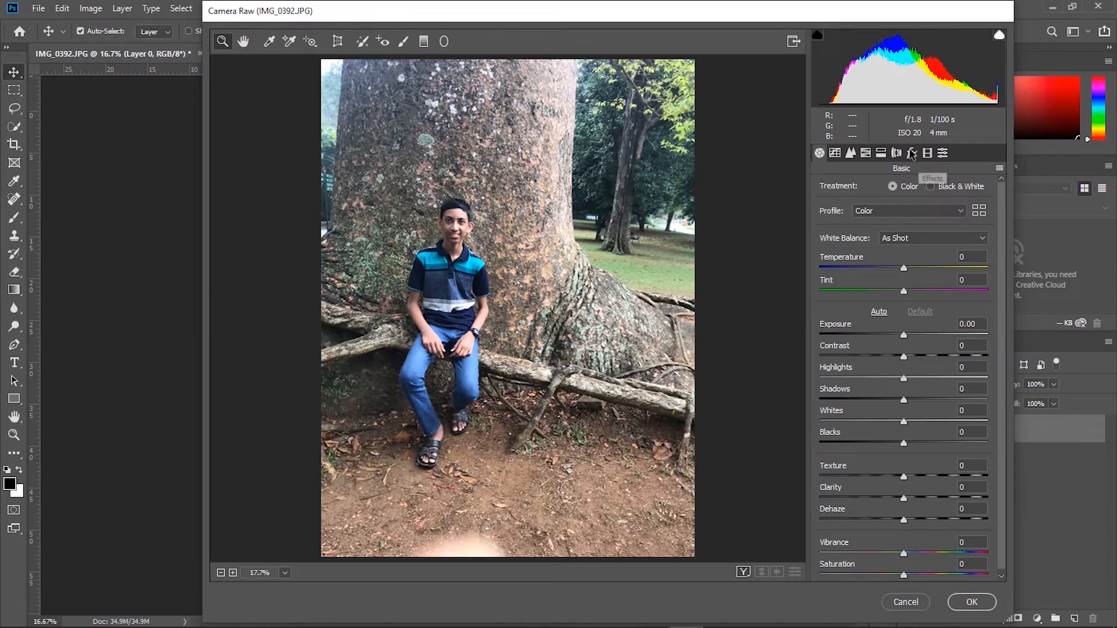
{"action": "left_click", "coordinate": [941, 153]}
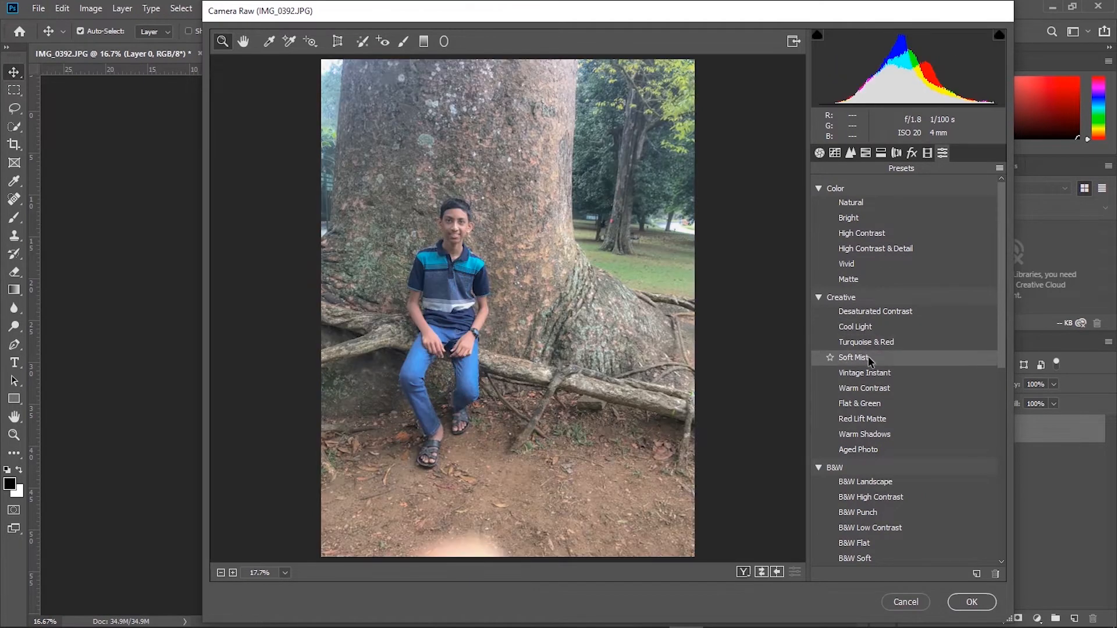
{"action": "left_click", "coordinate": [868, 359]}
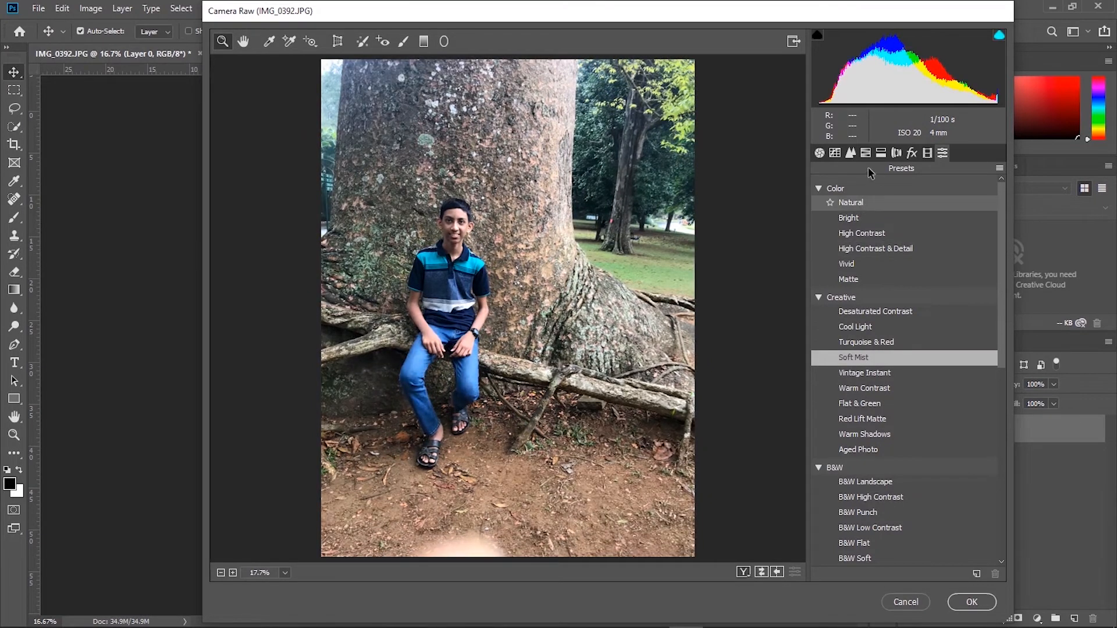
- In the Basic adjustments, set Temperature to +10, Exposure to -0.40, Contrast to +28, Highlights to -89 and Shadows to +79
{"action": "left_click", "coordinate": [833, 156]}
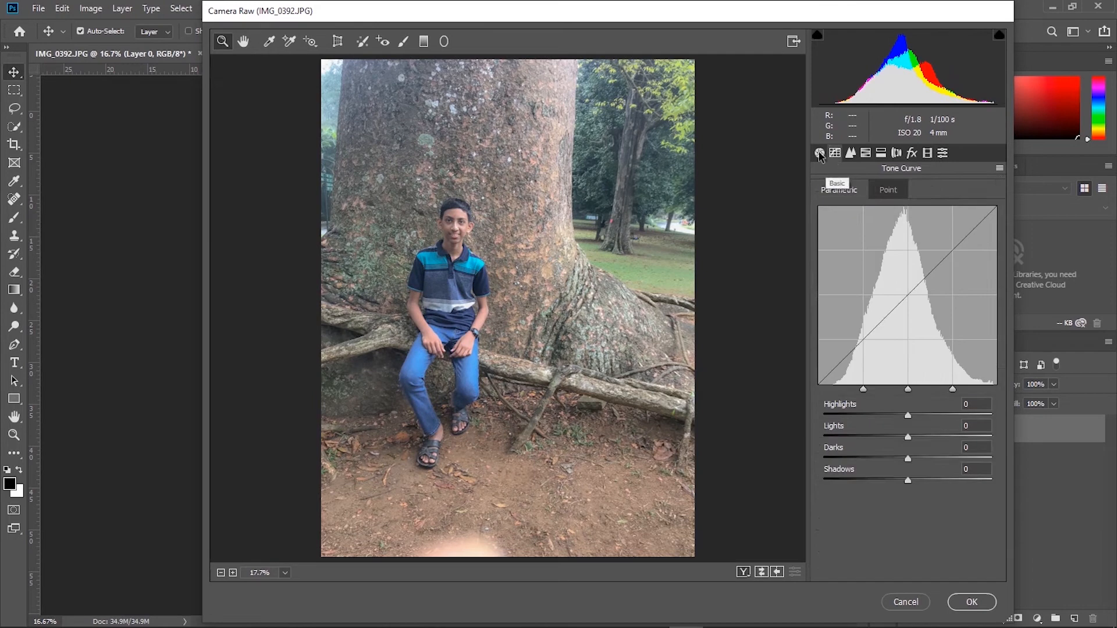
{"action": "left_click", "coordinate": [819, 153]}
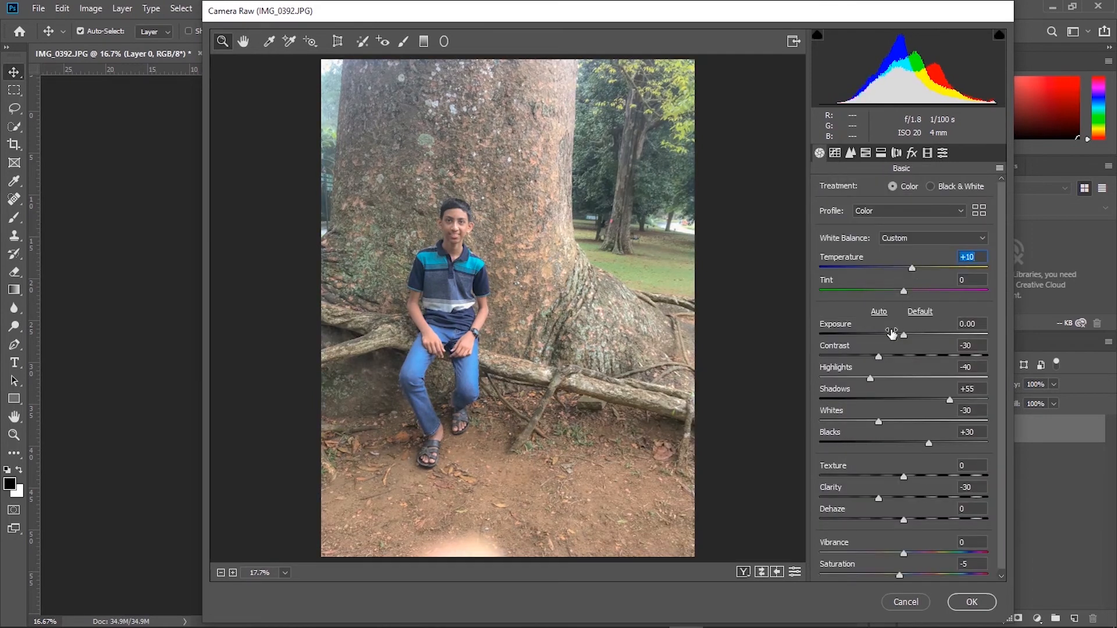
{"action": "left_click_drag", "start_coordinate": [905, 337], "coordinate": [928, 357]}
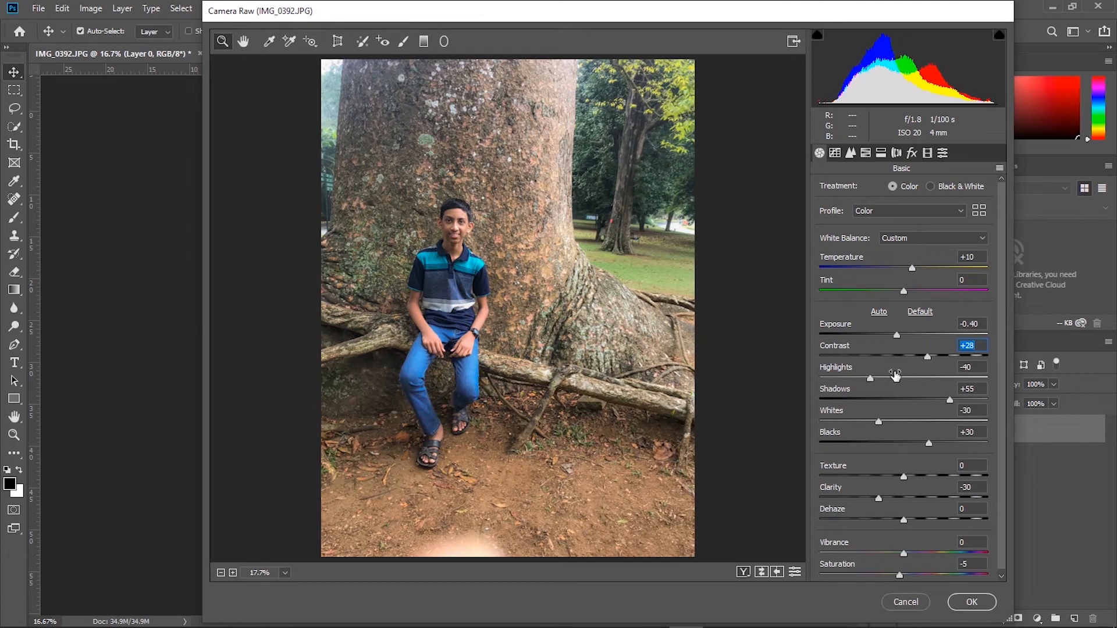
{"action": "left_click_drag", "start_coordinate": [845, 379], "coordinate": [830, 379]}
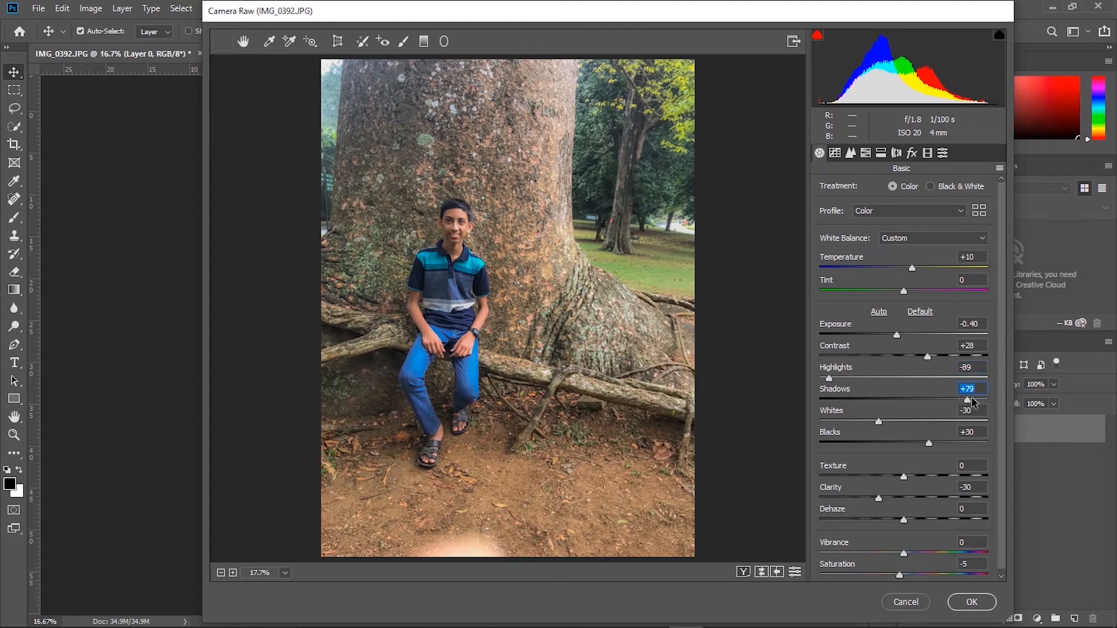
- Set Vibrance to +65 and Saturation to -6, and apply the Camera Raw adjustments to the photo
{"action": "scroll", "coordinate": [853, 468], "scroll_direction": "down", "scroll_amount": 1}
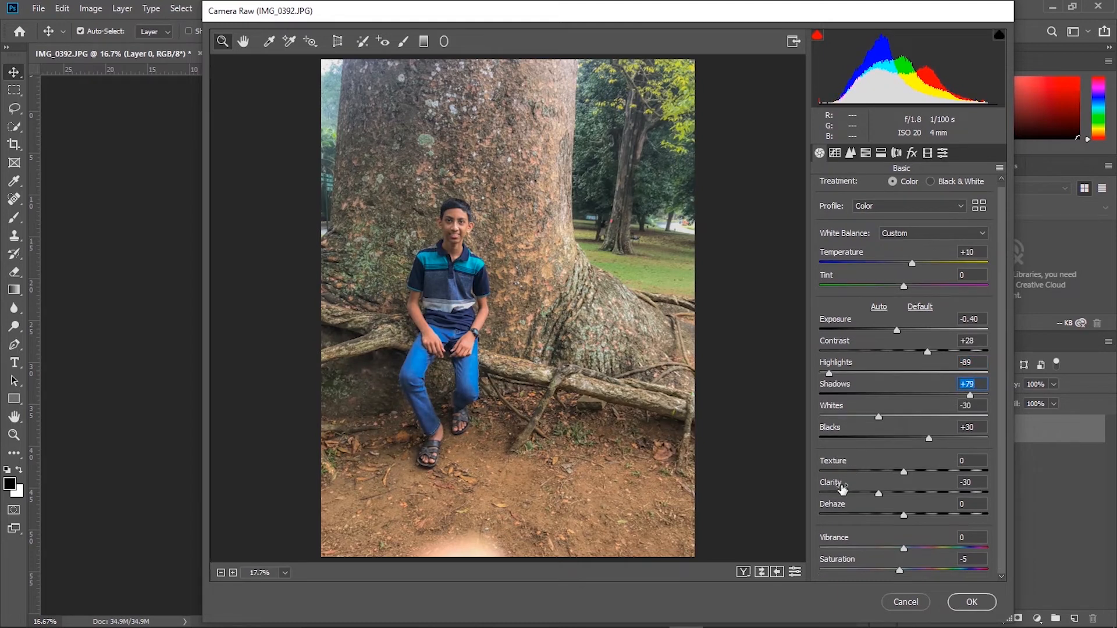
{"action": "left_click_drag", "start_coordinate": [903, 548], "coordinate": [912, 553]}
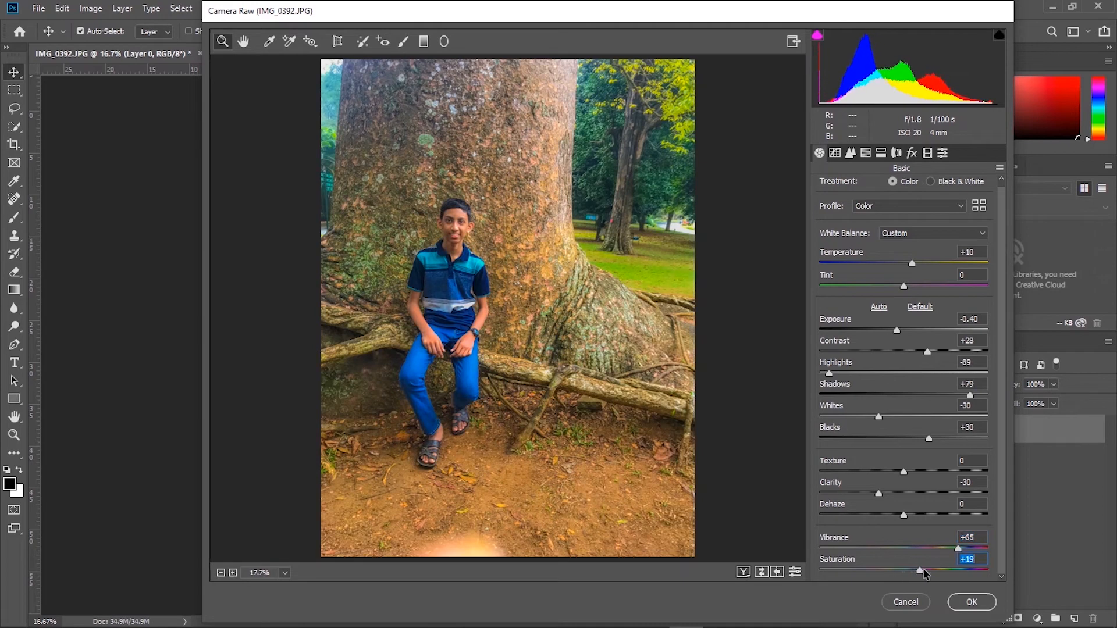
{"action": "left_click_drag", "start_coordinate": [923, 574], "coordinate": [902, 570]}
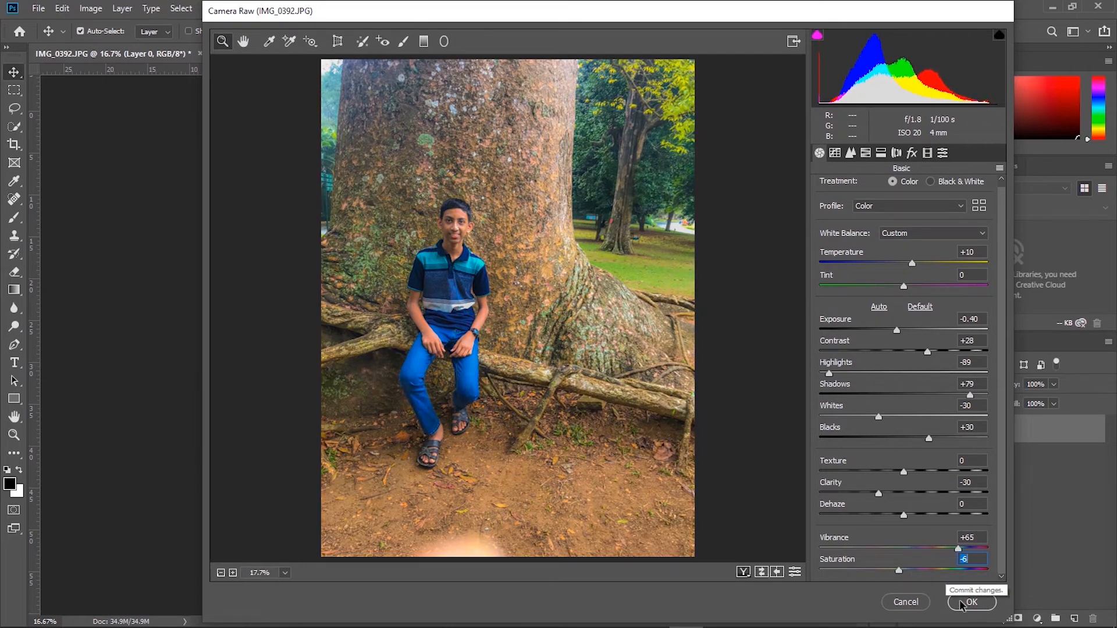
{"action": "left_click", "coordinate": [981, 601]}
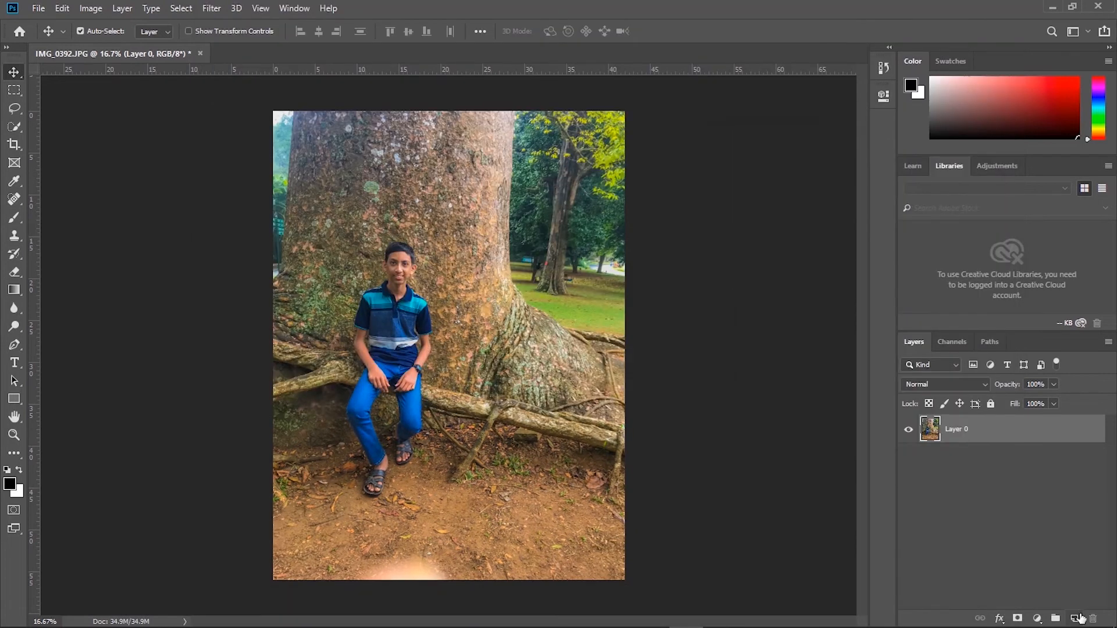
- Add a new layer above the photo and paint it completely black with the Brush
{"action": "left_click", "coordinate": [1076, 617]}
{"action": "key", "text": "b"}
{"action": "mouse_move", "coordinate": [634, 131]}
{"action": "left_mouse_down"}
{"action": "mouse_move", "coordinate": [120, 117]}
{"action": "mouse_move", "coordinate": [62, 142]}
{"action": "mouse_move", "coordinate": [823, 197]}
{"action": "mouse_move", "coordinate": [1, 310]}
{"action": "mouse_move", "coordinate": [553, 260]}
{"action": "mouse_move", "coordinate": [810, 272]}
{"action": "mouse_move", "coordinate": [259, 336]}
{"action": "mouse_move", "coordinate": [294, 358]}
{"action": "mouse_move", "coordinate": [584, 364]}
{"action": "mouse_move", "coordinate": [6, 459]}
{"action": "mouse_move", "coordinate": [797, 394]}
{"action": "mouse_move", "coordinate": [36, 522]}
{"action": "mouse_move", "coordinate": [306, 536]}
{"action": "mouse_move", "coordinate": [26, 589]}
{"action": "mouse_move", "coordinate": [226, 570]}
{"action": "left_mouse_up"}
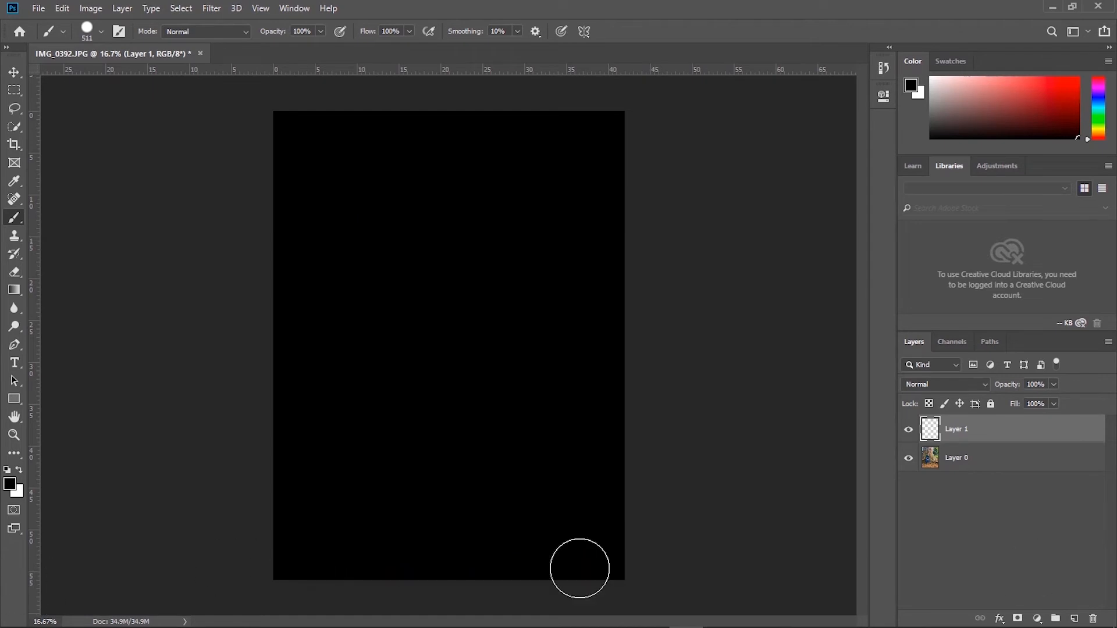
- Render a Lens Flare at 175% brightness on the black layer and set the layer's blend mode to Multiply
{"action": "left_click", "coordinate": [211, 8]}
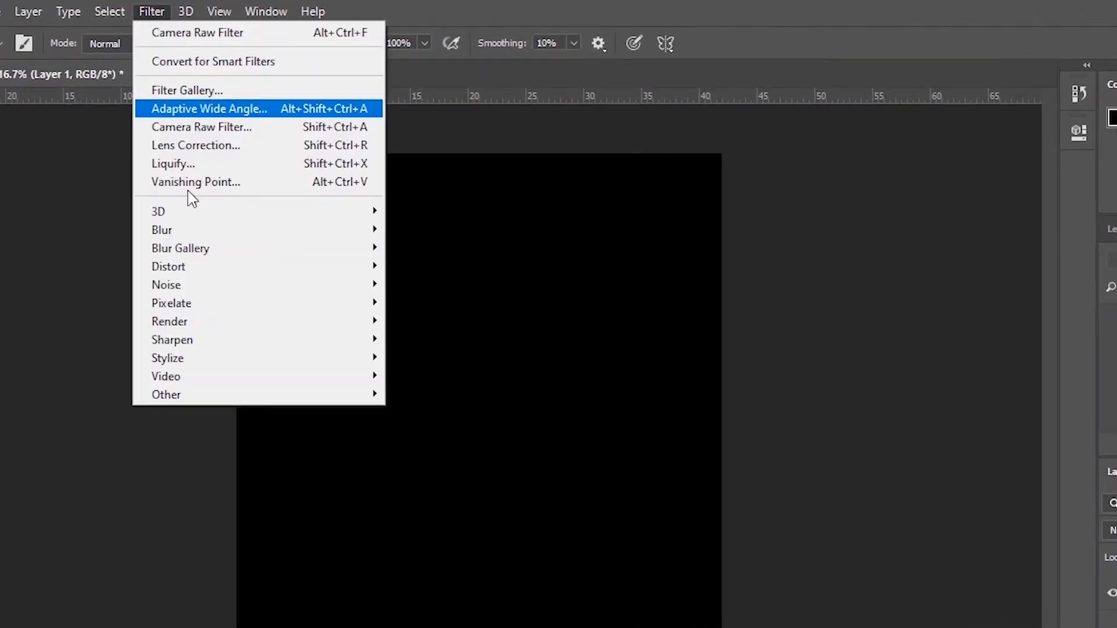
{"action": "mouse_move", "coordinate": [252, 324]}
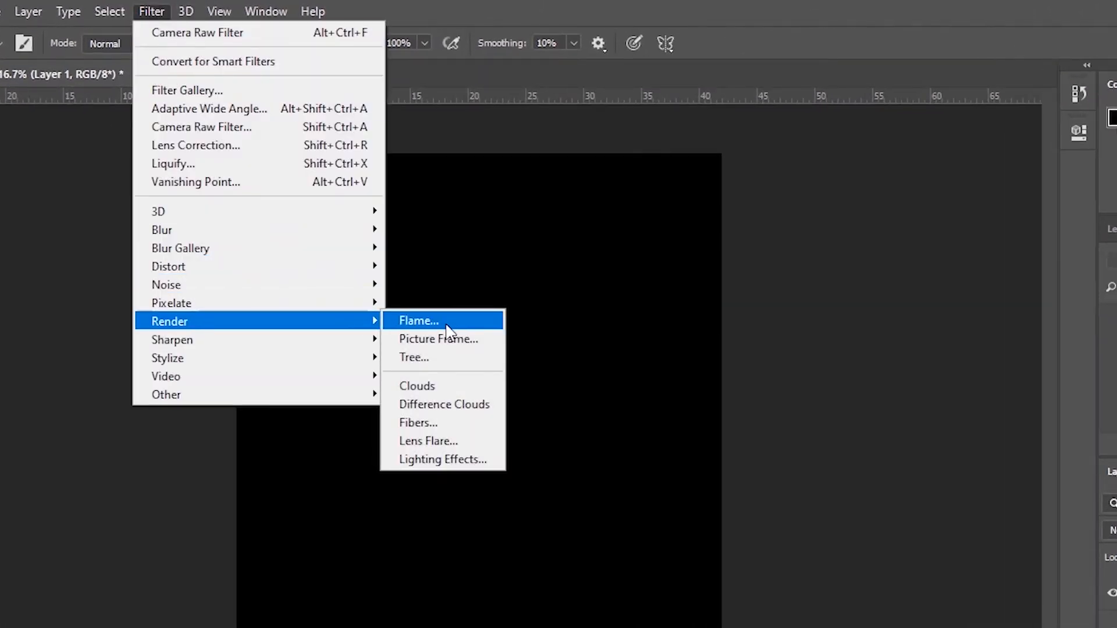
{"action": "left_click", "coordinate": [445, 442]}
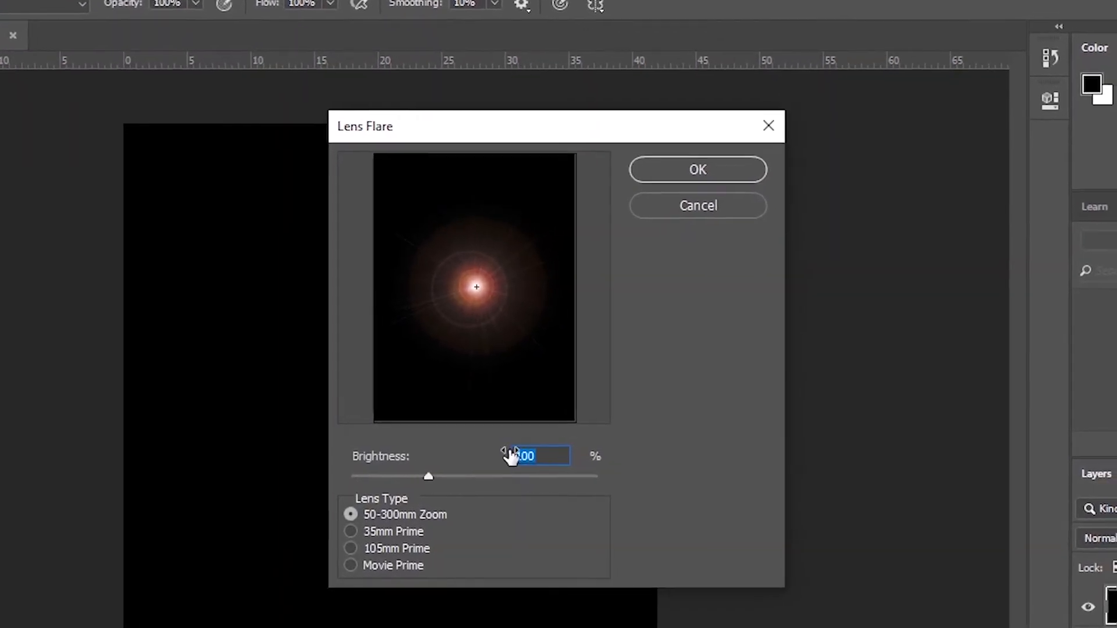
{"action": "type", "text": "1"}
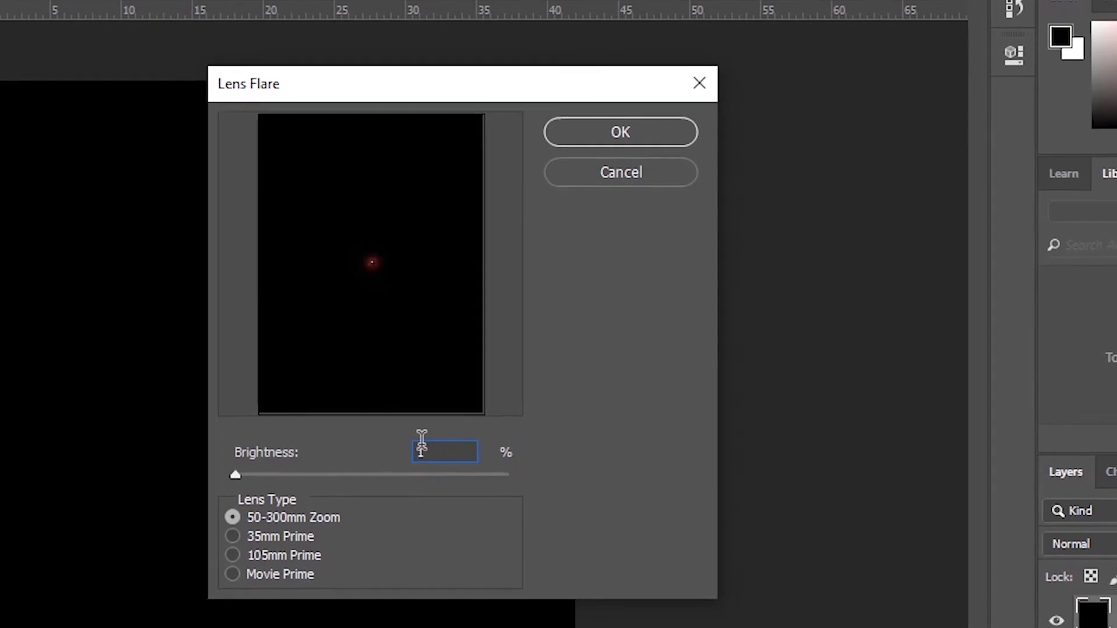
{"action": "type", "text": "75"}
{"action": "key", "text": "Return"}
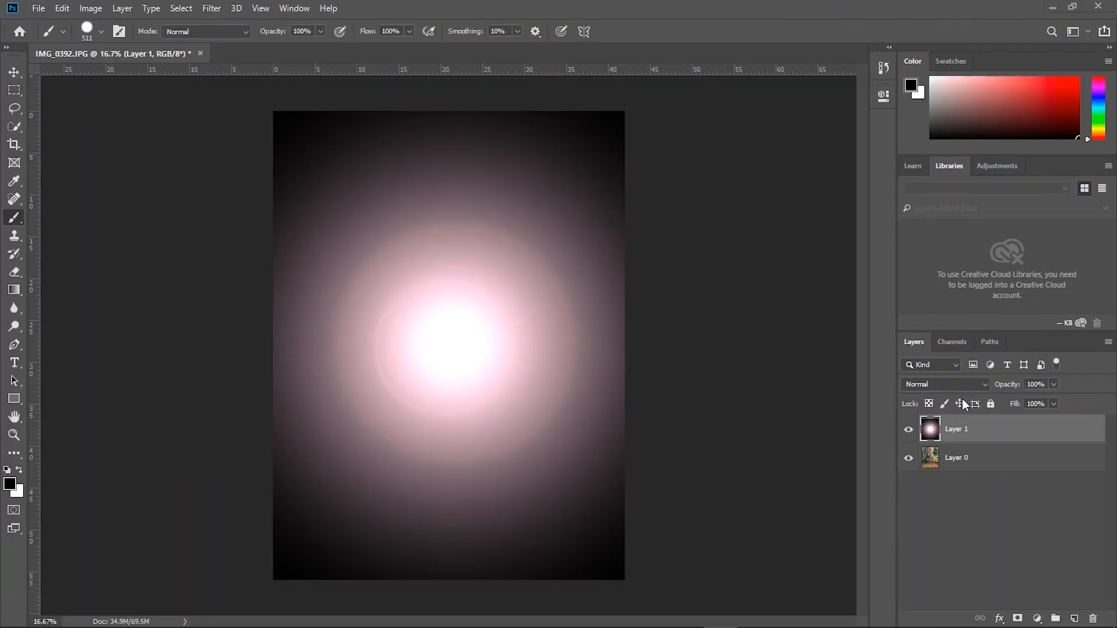
{"action": "left_click", "coordinate": [975, 384]}
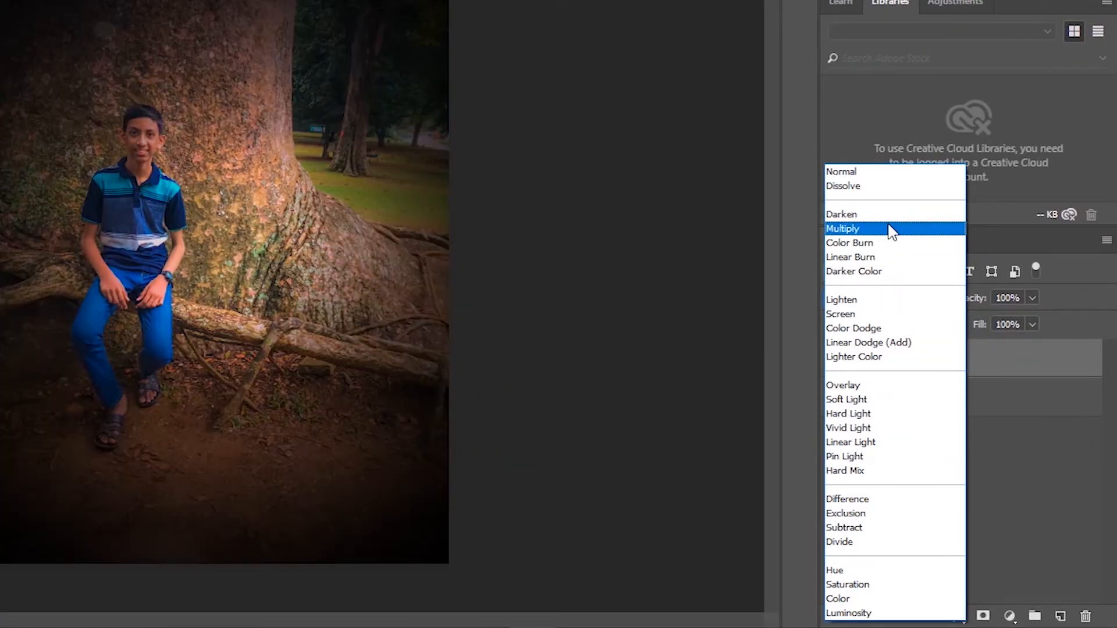
{"action": "left_click", "coordinate": [877, 230]}
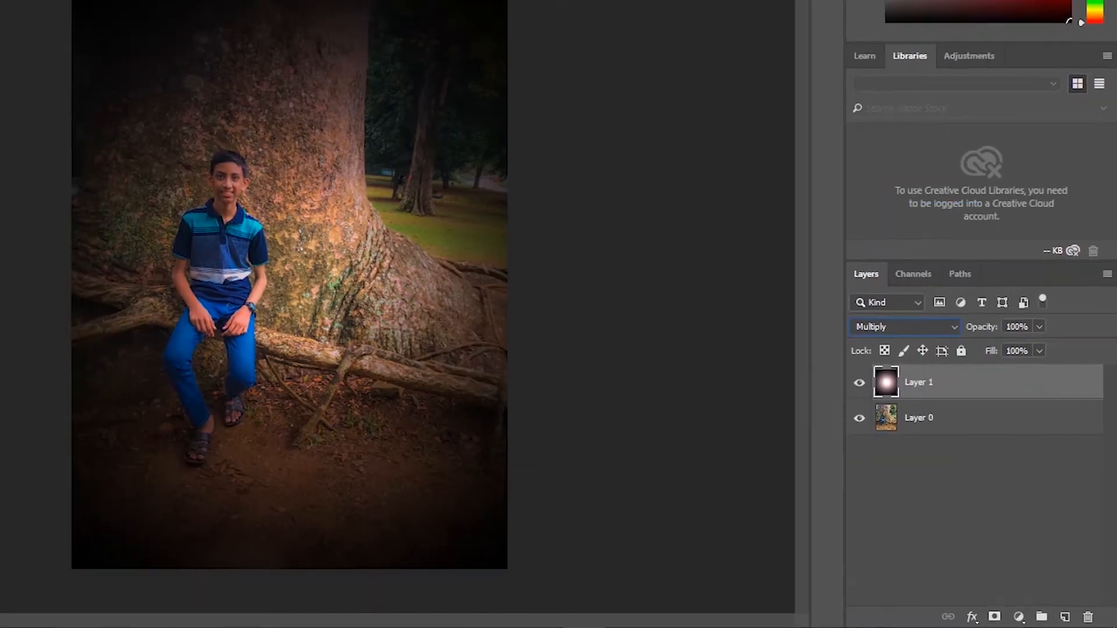
- Enlarge the flare layer proportionally well beyond the canvas edges and reposition its glow over the tree trunk
{"action": "key", "text": "v"}
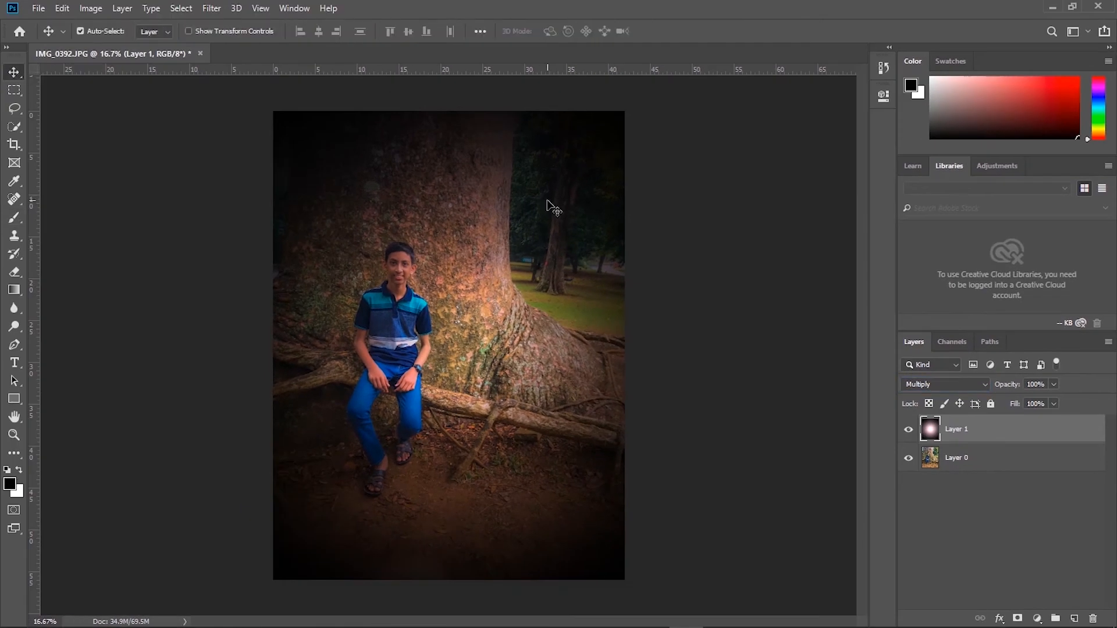
{"action": "key", "text": "ctrl+t"}
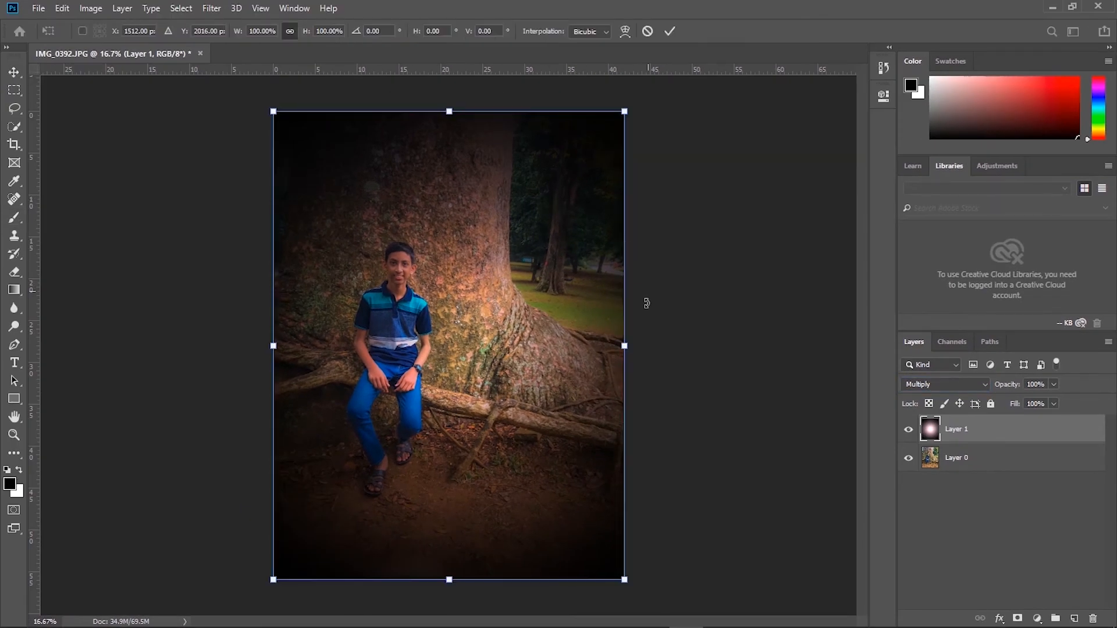
{"action": "left_click_drag", "start_coordinate": [634, 352], "coordinate": [774, 349]}
{"action": "left_click_drag", "start_coordinate": [517, 345], "coordinate": [468, 339]}
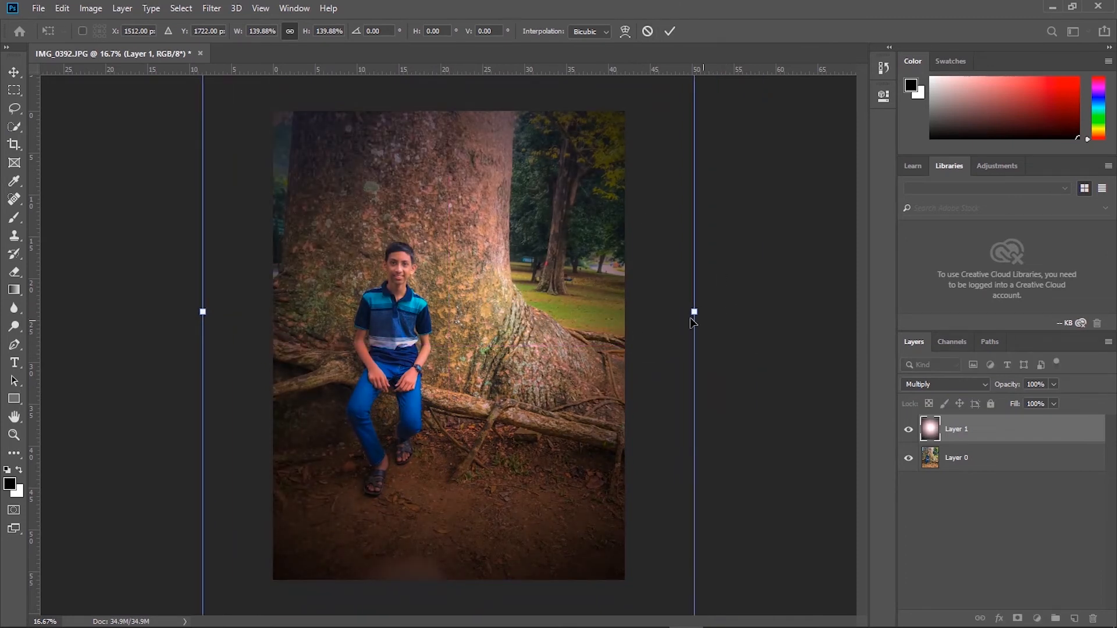
{"action": "left_click_drag", "start_coordinate": [698, 312], "coordinate": [907, 312]}
{"action": "left_click_drag", "start_coordinate": [521, 314], "coordinate": [445, 295]}
{"action": "key", "text": "Return"}
- Scale the flare layer back down, reposition its bright centre over the trunk, and merge it with the photo layer
{"action": "key", "text": "ctrl+t"}
{"action": "left_click_drag", "start_coordinate": [113, 295], "coordinate": [205, 291]}
{"action": "left_click_drag", "start_coordinate": [578, 290], "coordinate": [544, 281]}
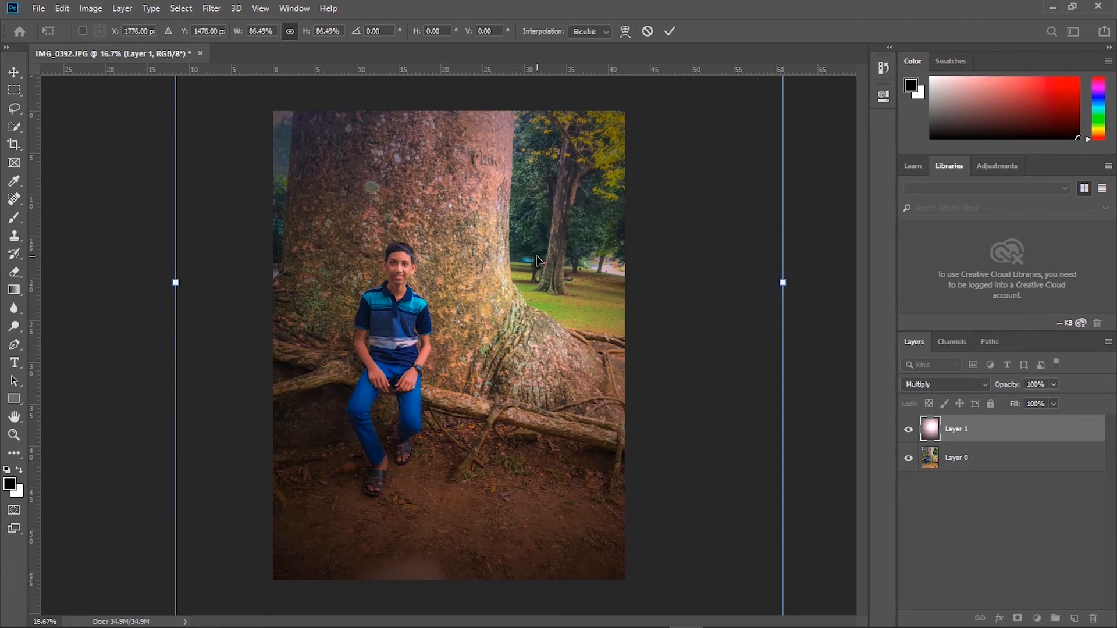
{"action": "left_click_drag", "start_coordinate": [487, 263], "coordinate": [449, 350]}
{"action": "left_click_drag", "start_coordinate": [174, 375], "coordinate": [323, 372]}
{"action": "left_click_drag", "start_coordinate": [586, 308], "coordinate": [479, 265]}
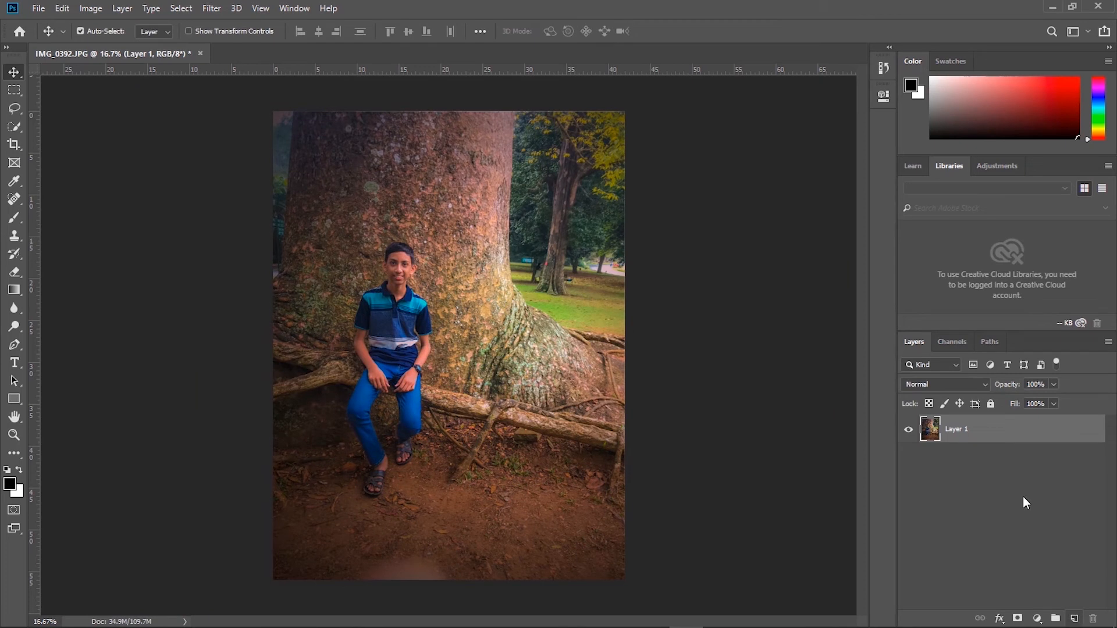
- Quick-select the park background on both sides of the tree trunk and cut it to its own layer
{"action": "left_click", "coordinate": [14, 133]}
{"action": "mouse_move", "coordinate": [516, 189]}
{"action": "left_mouse_down"}
{"action": "mouse_move", "coordinate": [588, 242]}
{"action": "mouse_move", "coordinate": [548, 247]}
{"action": "mouse_move", "coordinate": [600, 271]}
{"action": "mouse_move", "coordinate": [588, 356]}
{"action": "mouse_move", "coordinate": [628, 347]}
{"action": "left_mouse_up"}
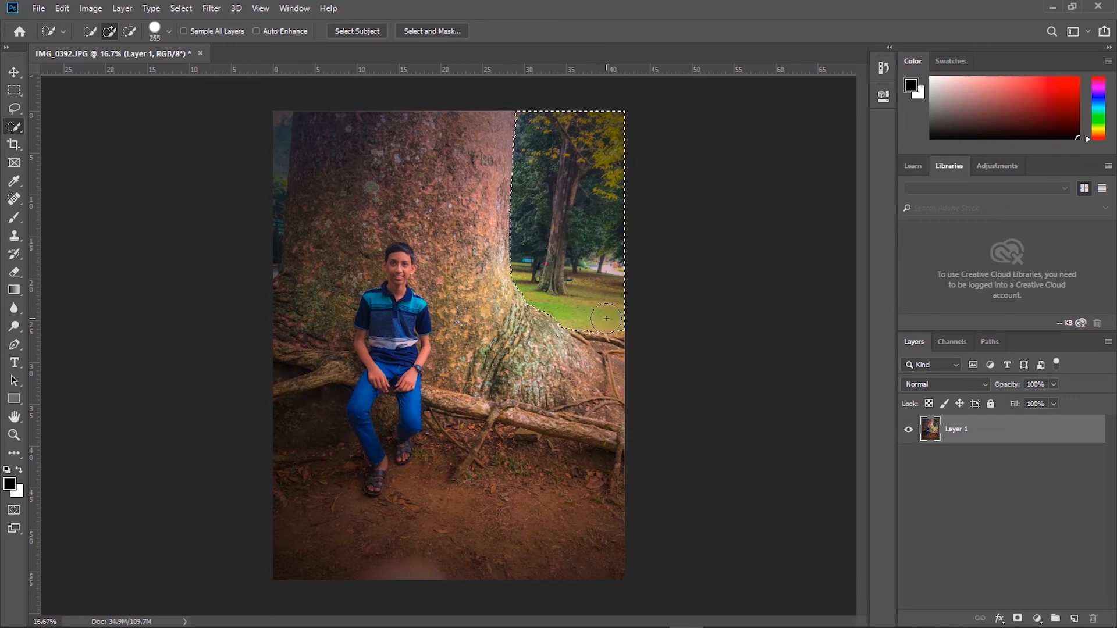
{"action": "left_click_drag", "start_coordinate": [288, 116], "coordinate": [261, 257]}
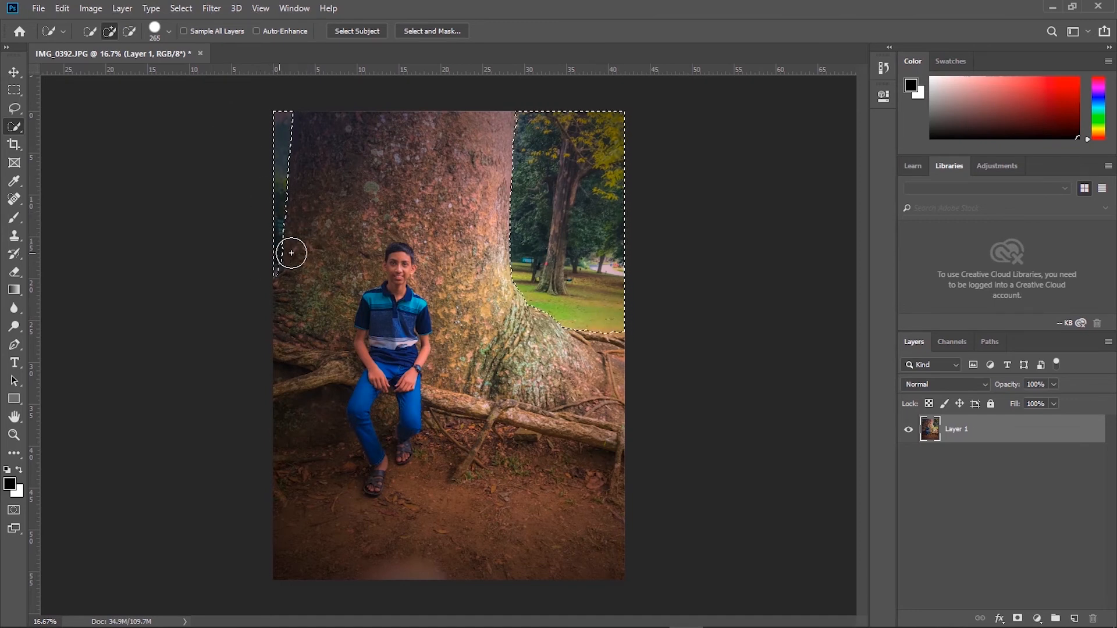
{"action": "right_click", "coordinate": [572, 199]}
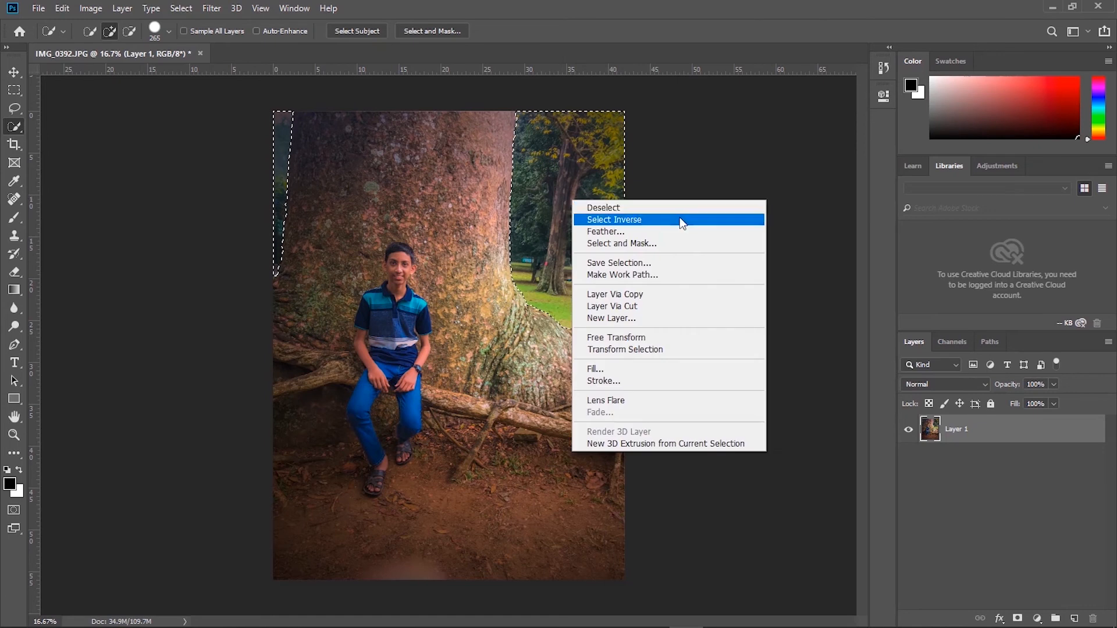
{"action": "left_click", "coordinate": [673, 306]}
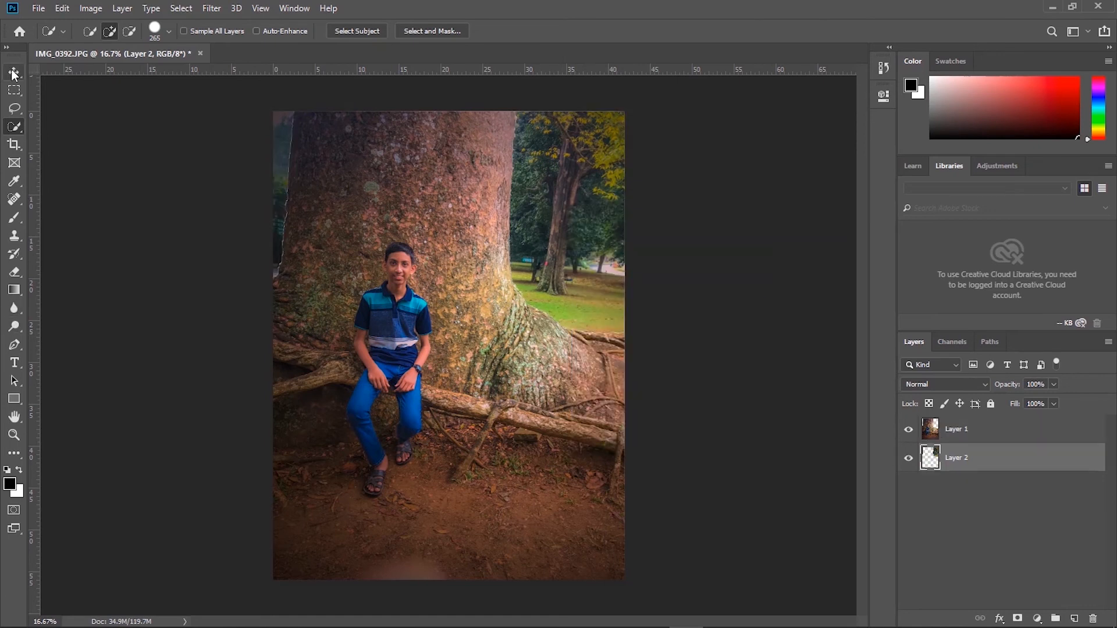
- Apply a Gaussian Blur to the cut-out background layer, adjusting the radius to soften the distant trees and grass
{"action": "left_click", "coordinate": [210, 8]}
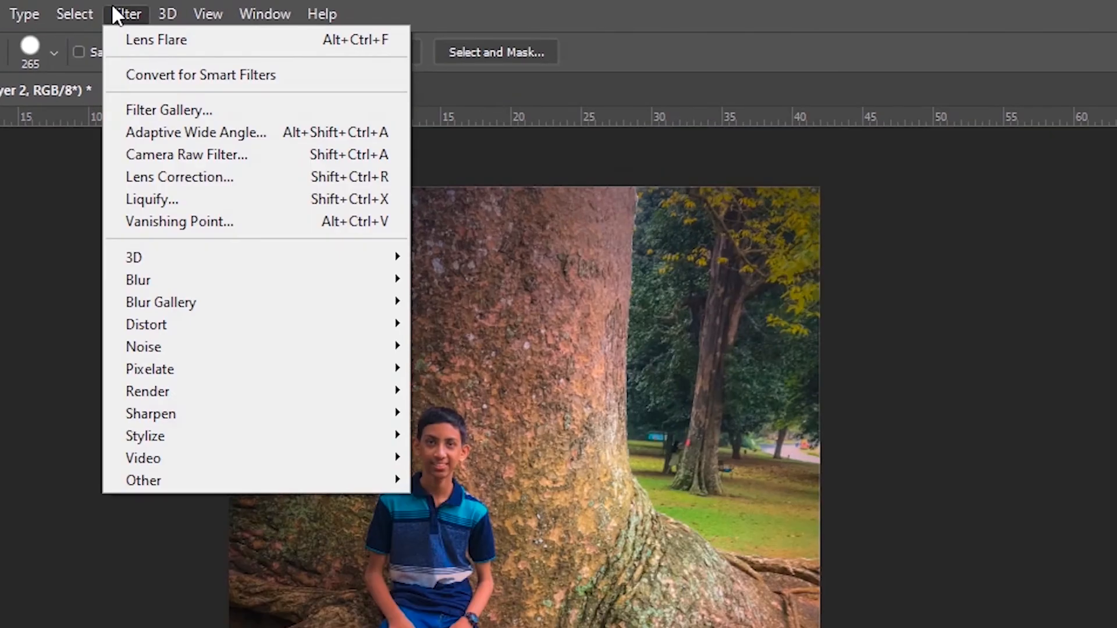
{"action": "mouse_move", "coordinate": [349, 279]}
{"action": "left_click", "coordinate": [491, 366]}
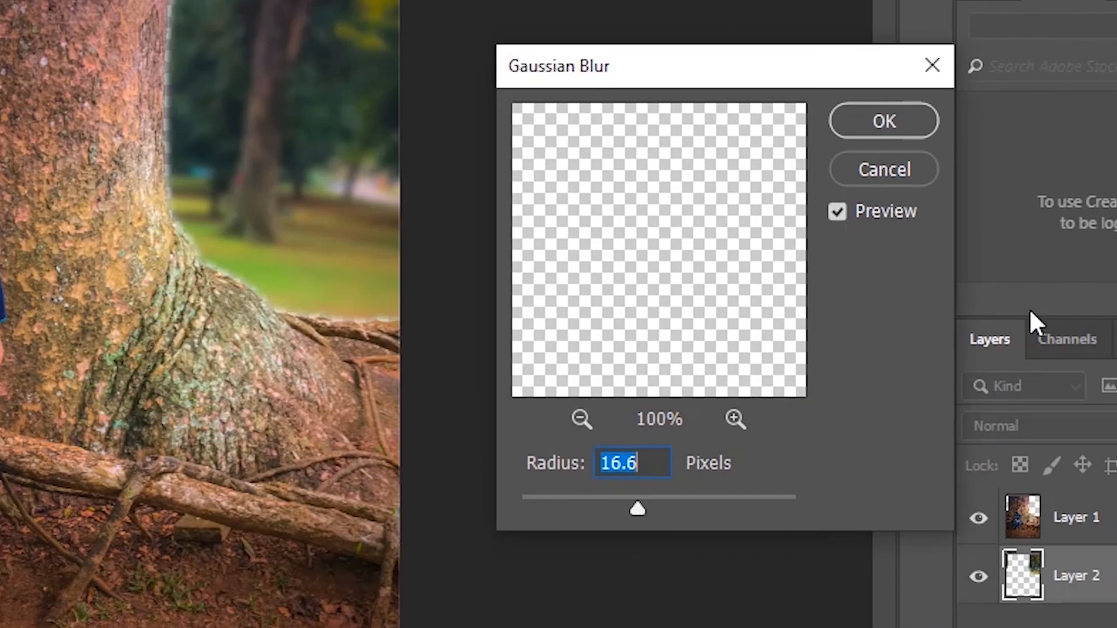
{"action": "mouse_move", "coordinate": [632, 506]}
{"action": "left_mouse_down"}
{"action": "mouse_move", "coordinate": [647, 507]}
{"action": "mouse_move", "coordinate": [626, 509]}
{"action": "left_mouse_up"}
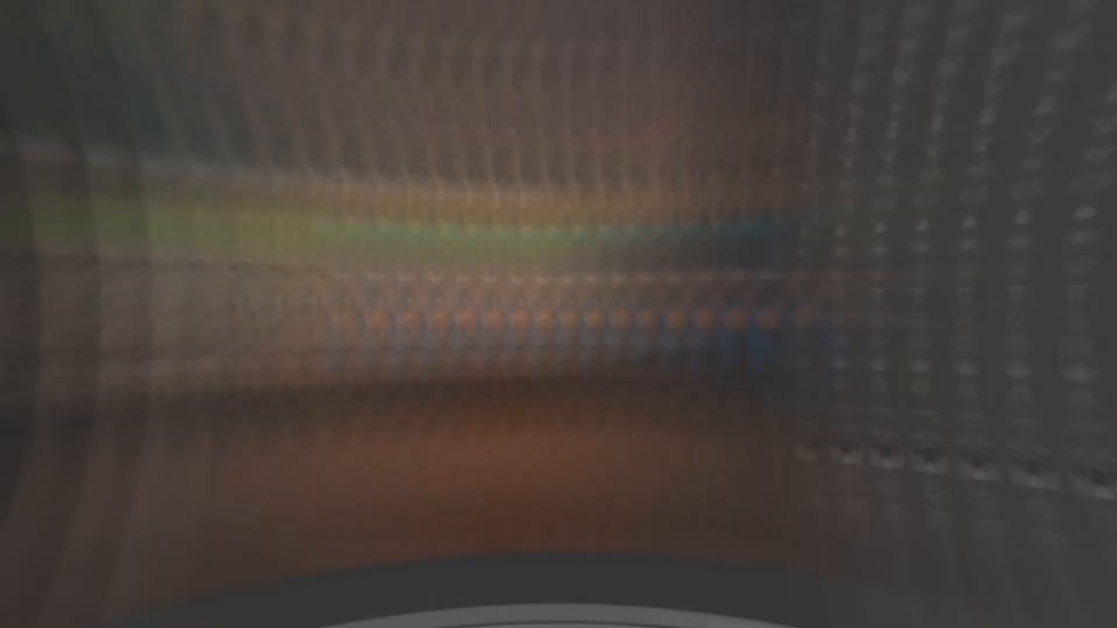